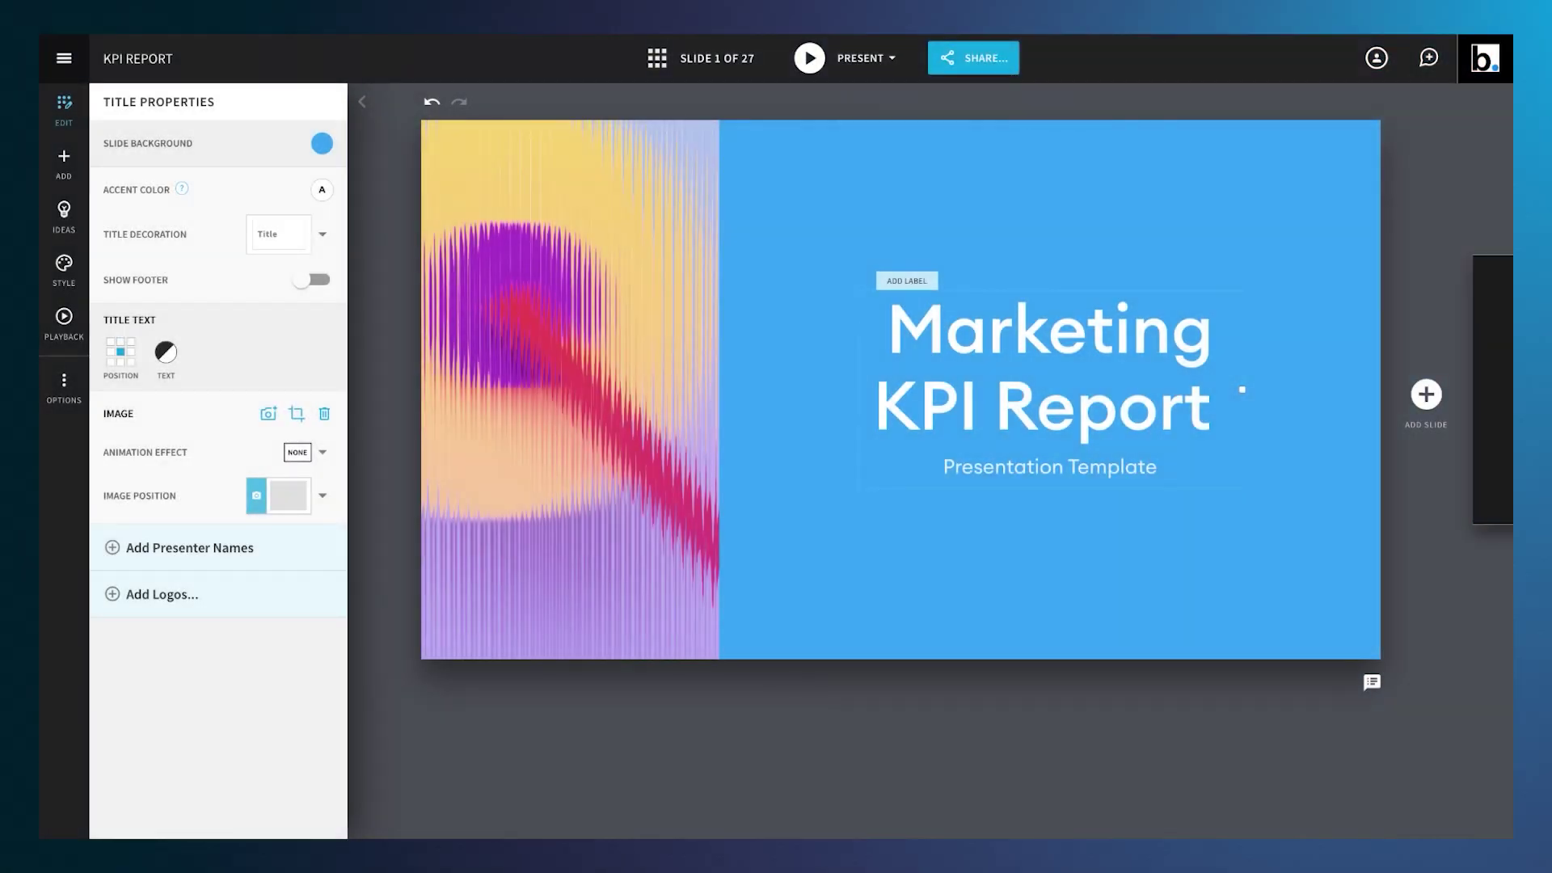
# Add a new slide after the title slide of the KPI Report deck
pyautogui.click(1426, 396)
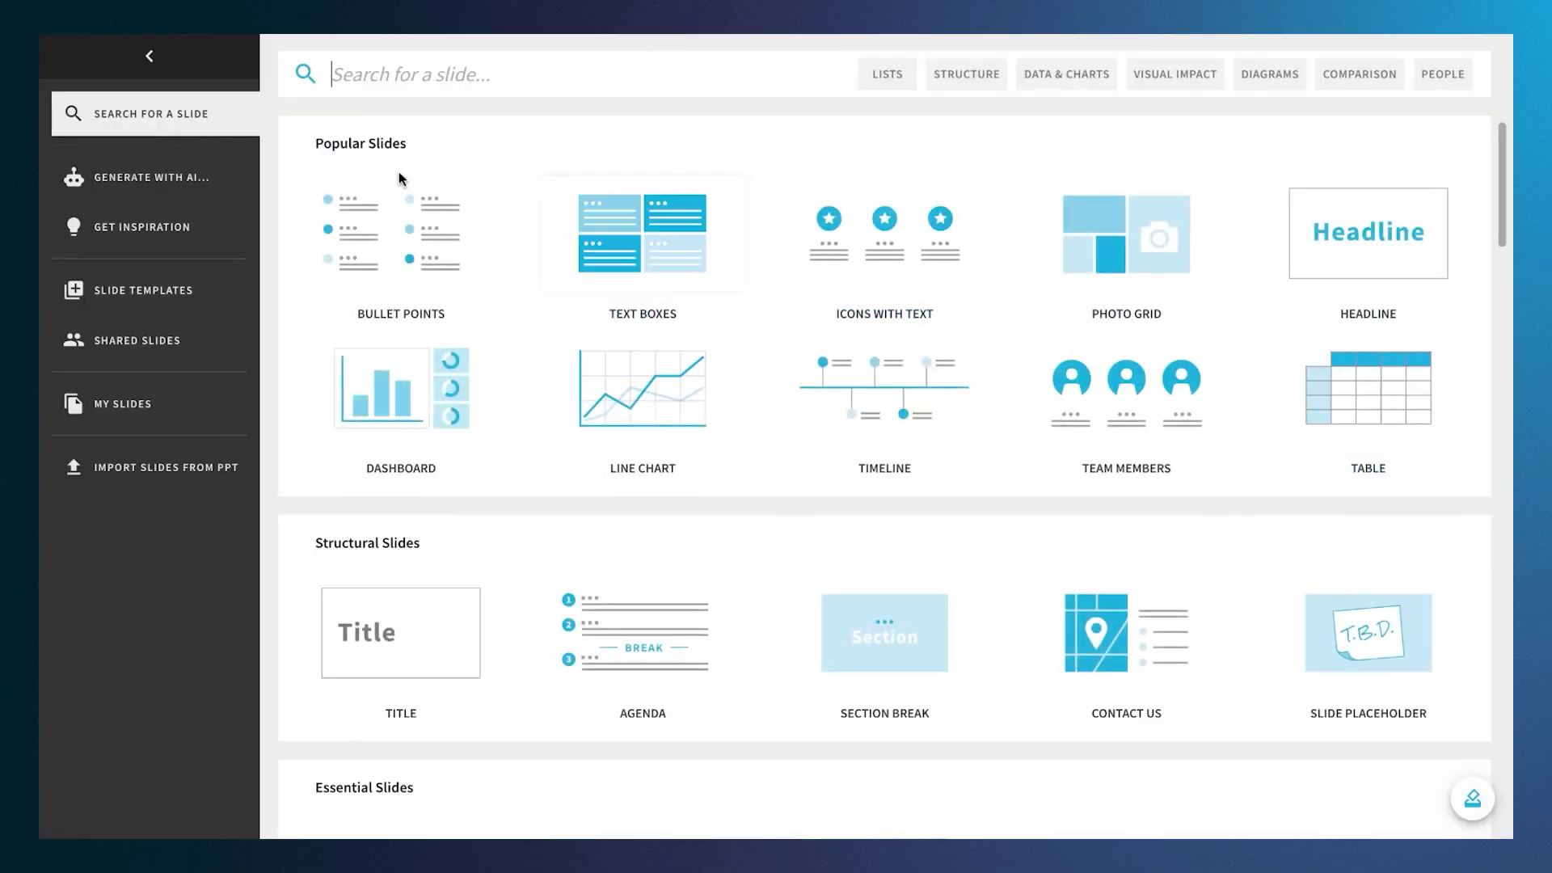
# Switch to Generate with AI and browse the extra-context sources (file, webpage, text)
pyautogui.click(229, 182)
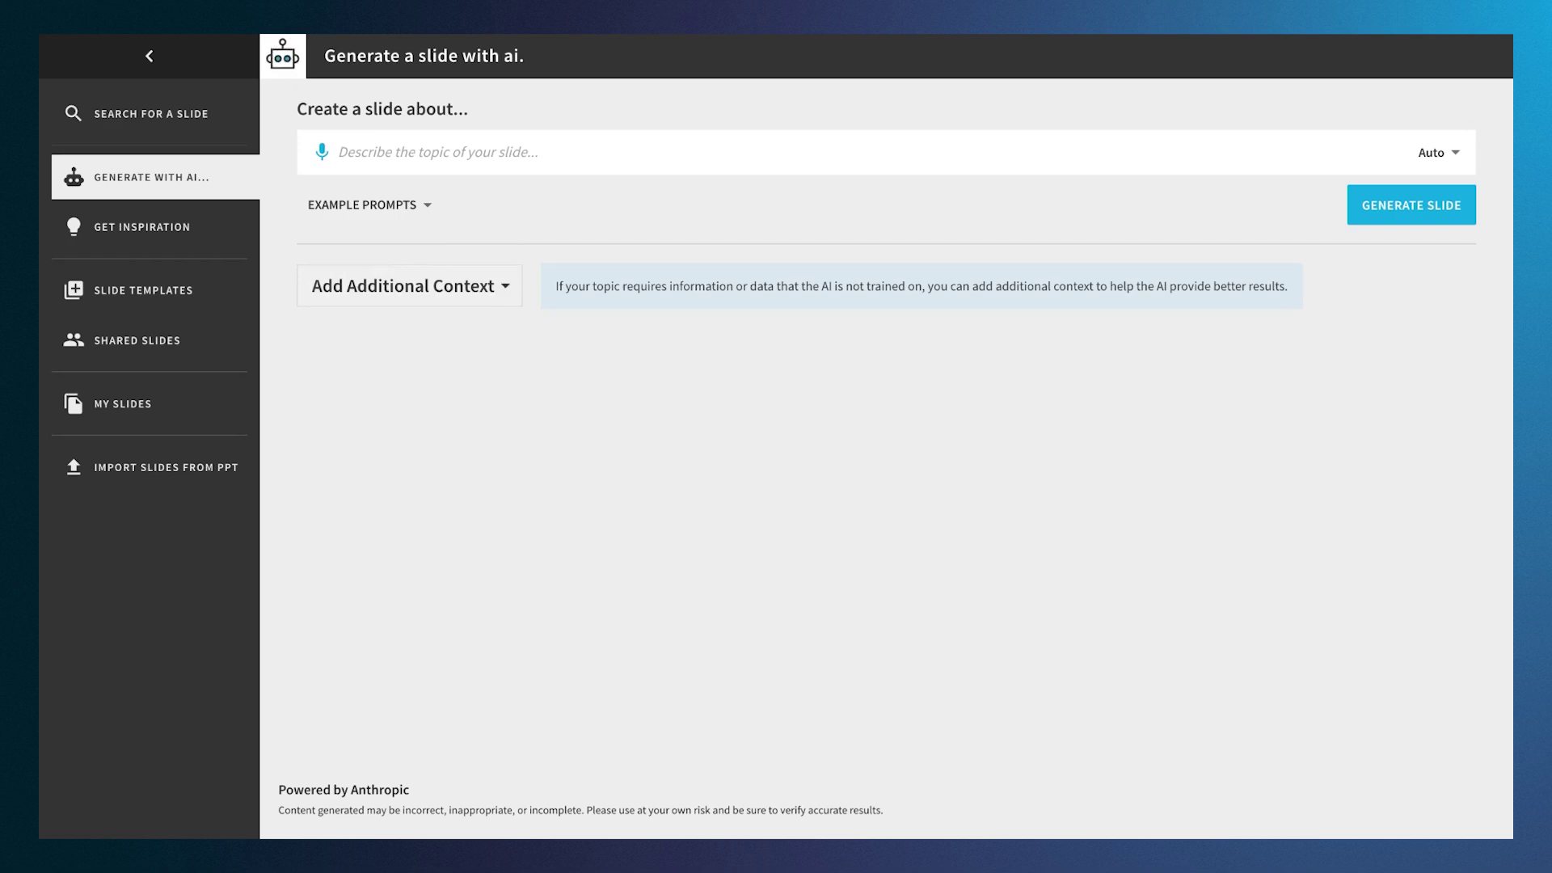
pyautogui.click(409, 285)
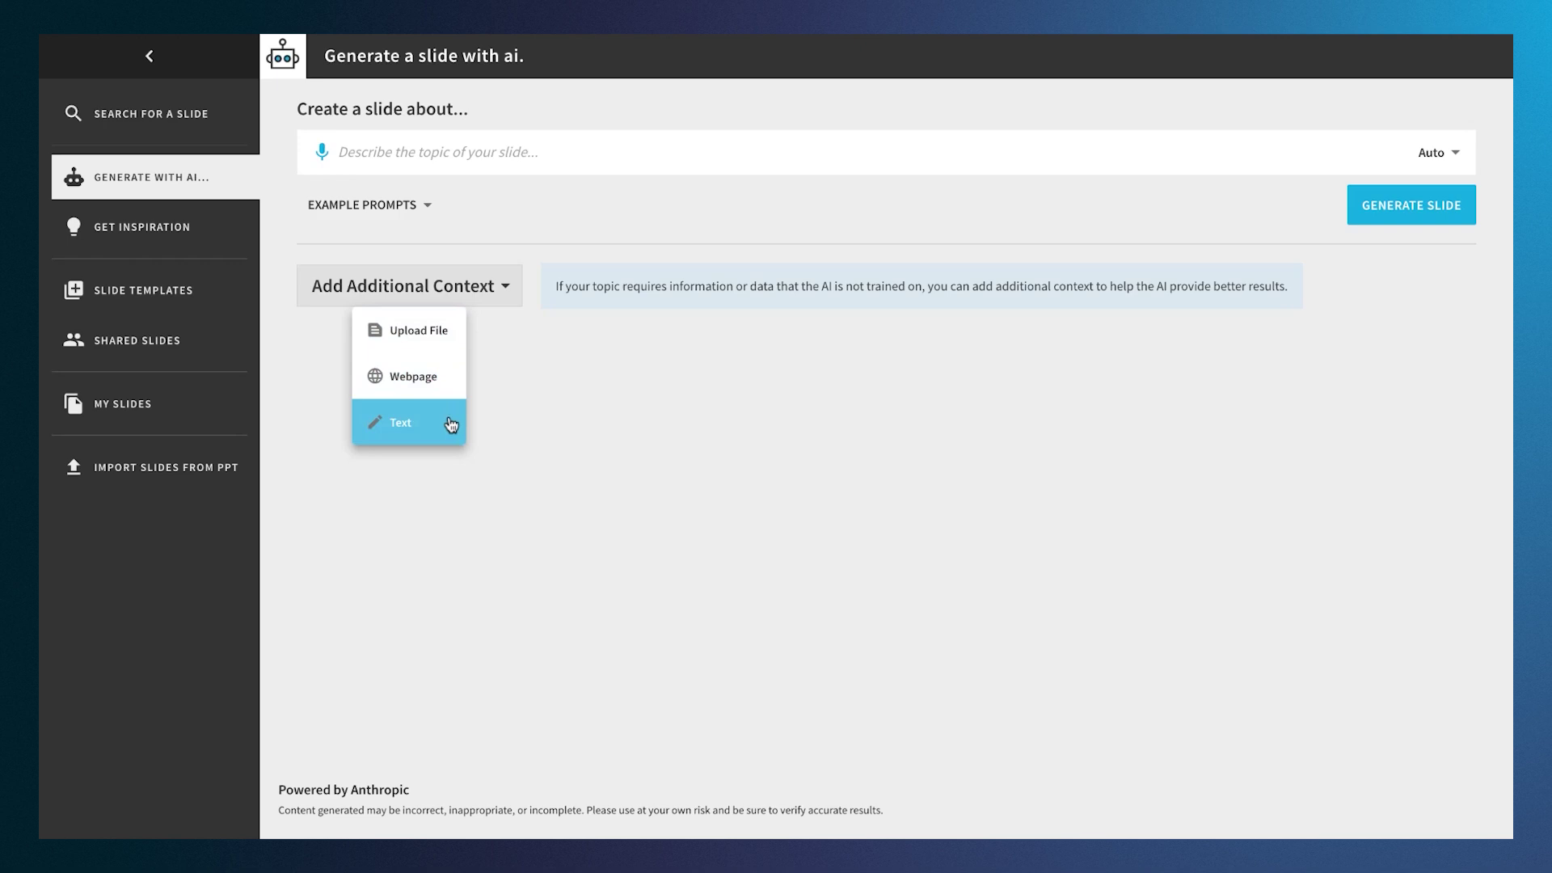
pyautogui.click(462, 230)
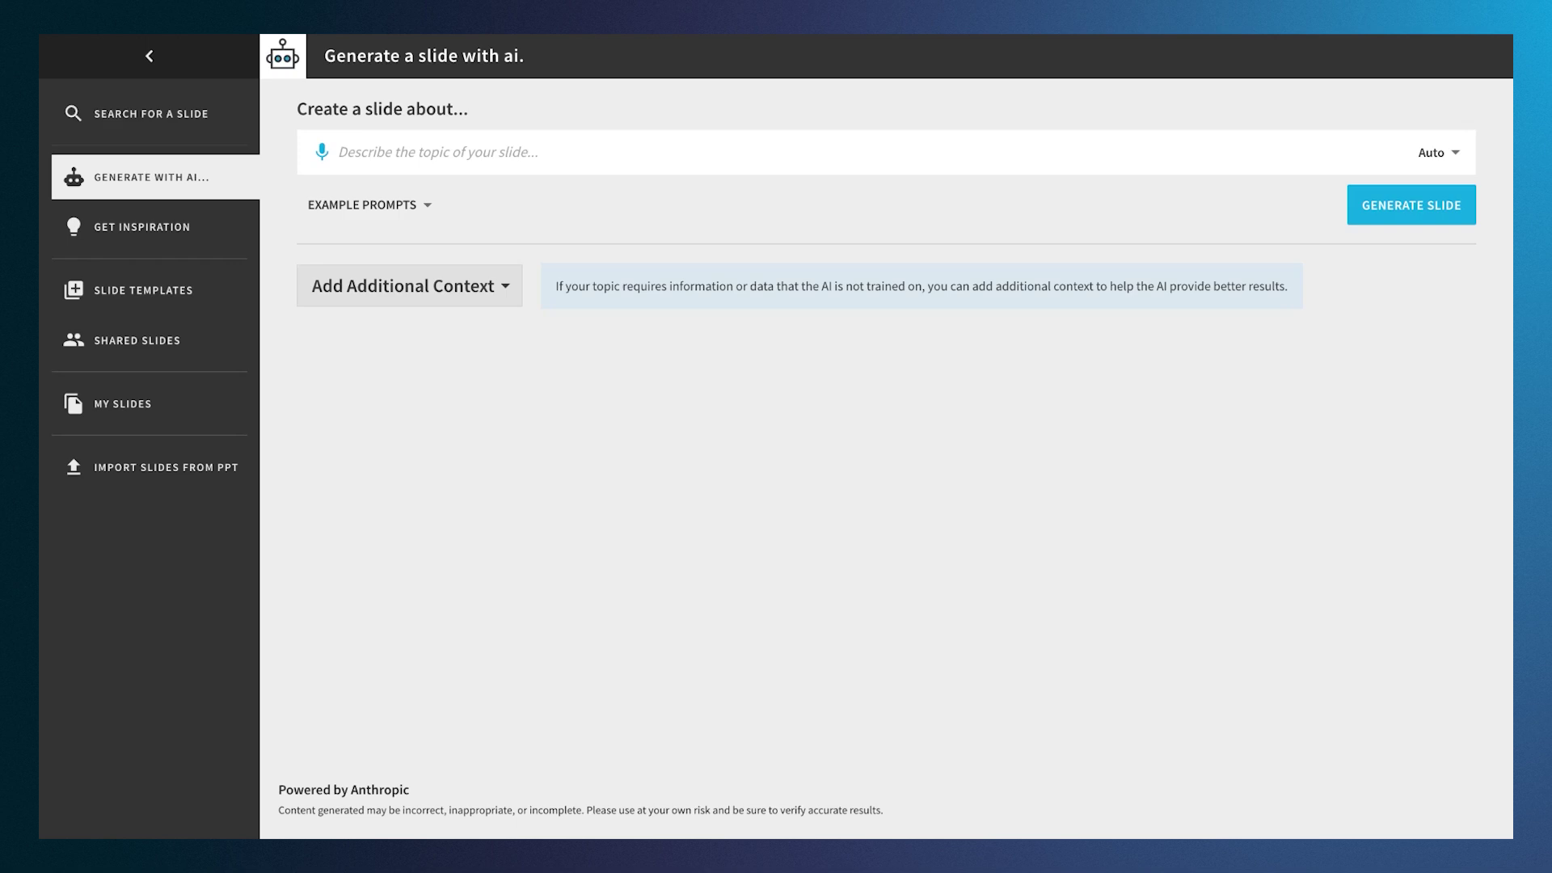
pyautogui.click(423, 214)
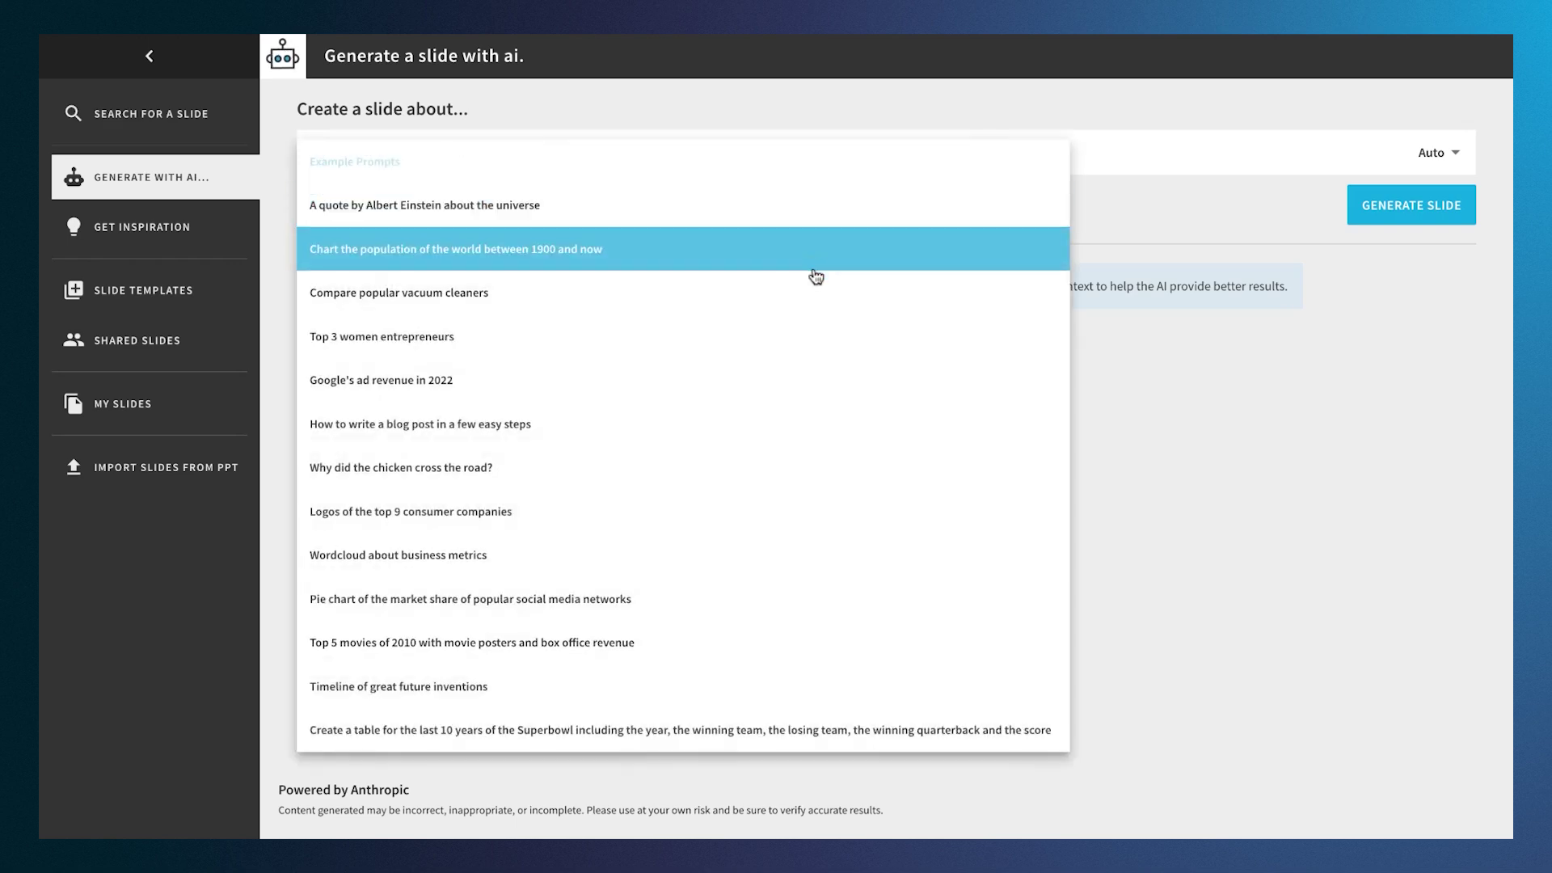
pyautogui.click(1135, 227)
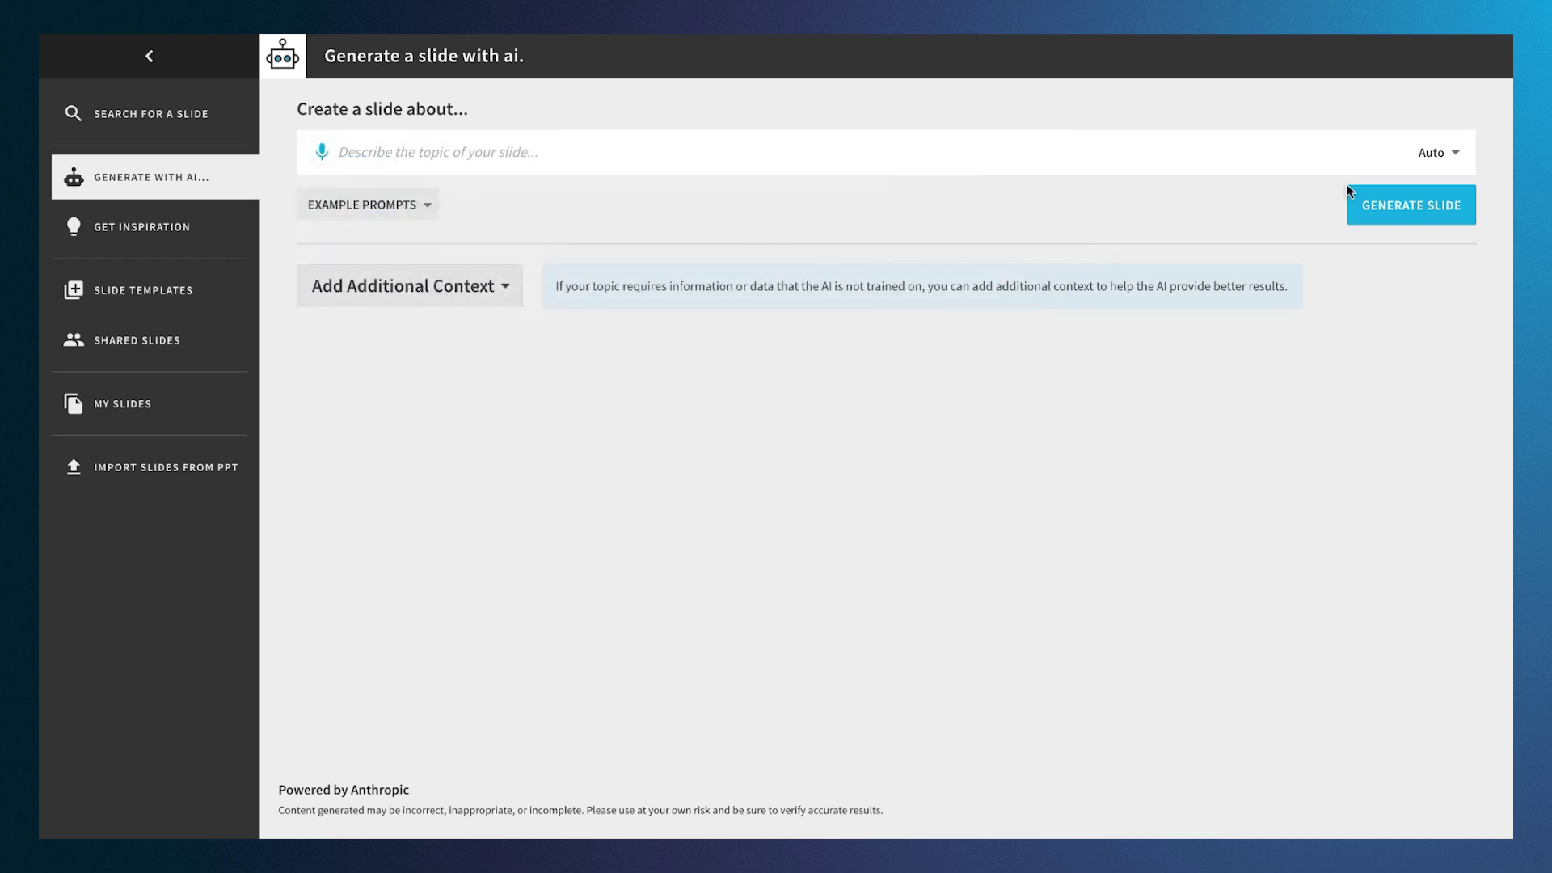
pyautogui.click(1434, 158)
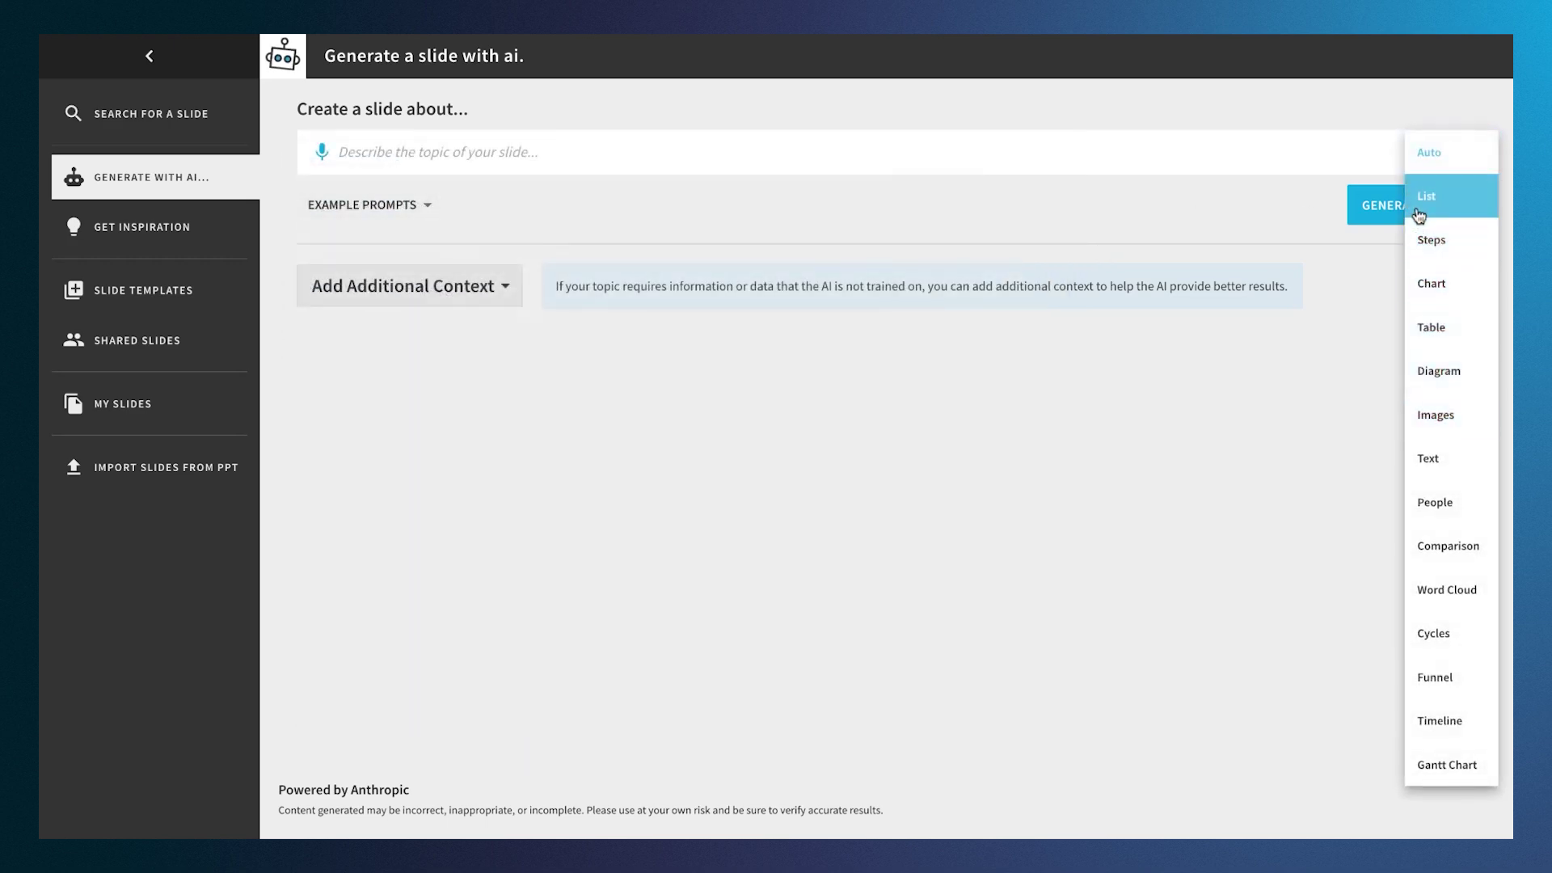
pyautogui.click(1119, 203)
pyautogui.click(812, 155)
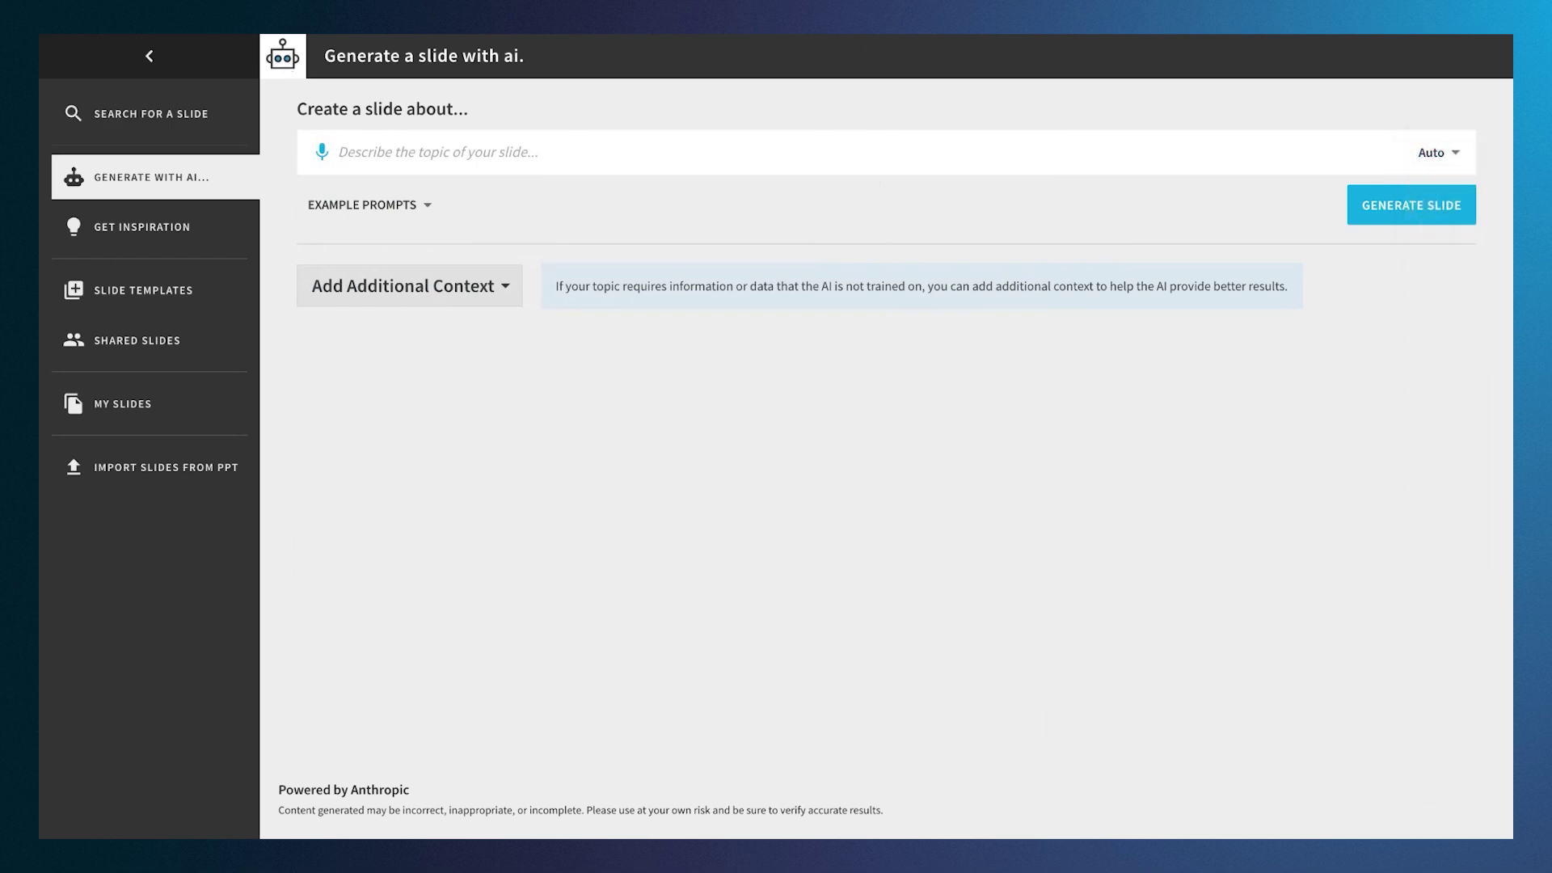
pyautogui.write('c')
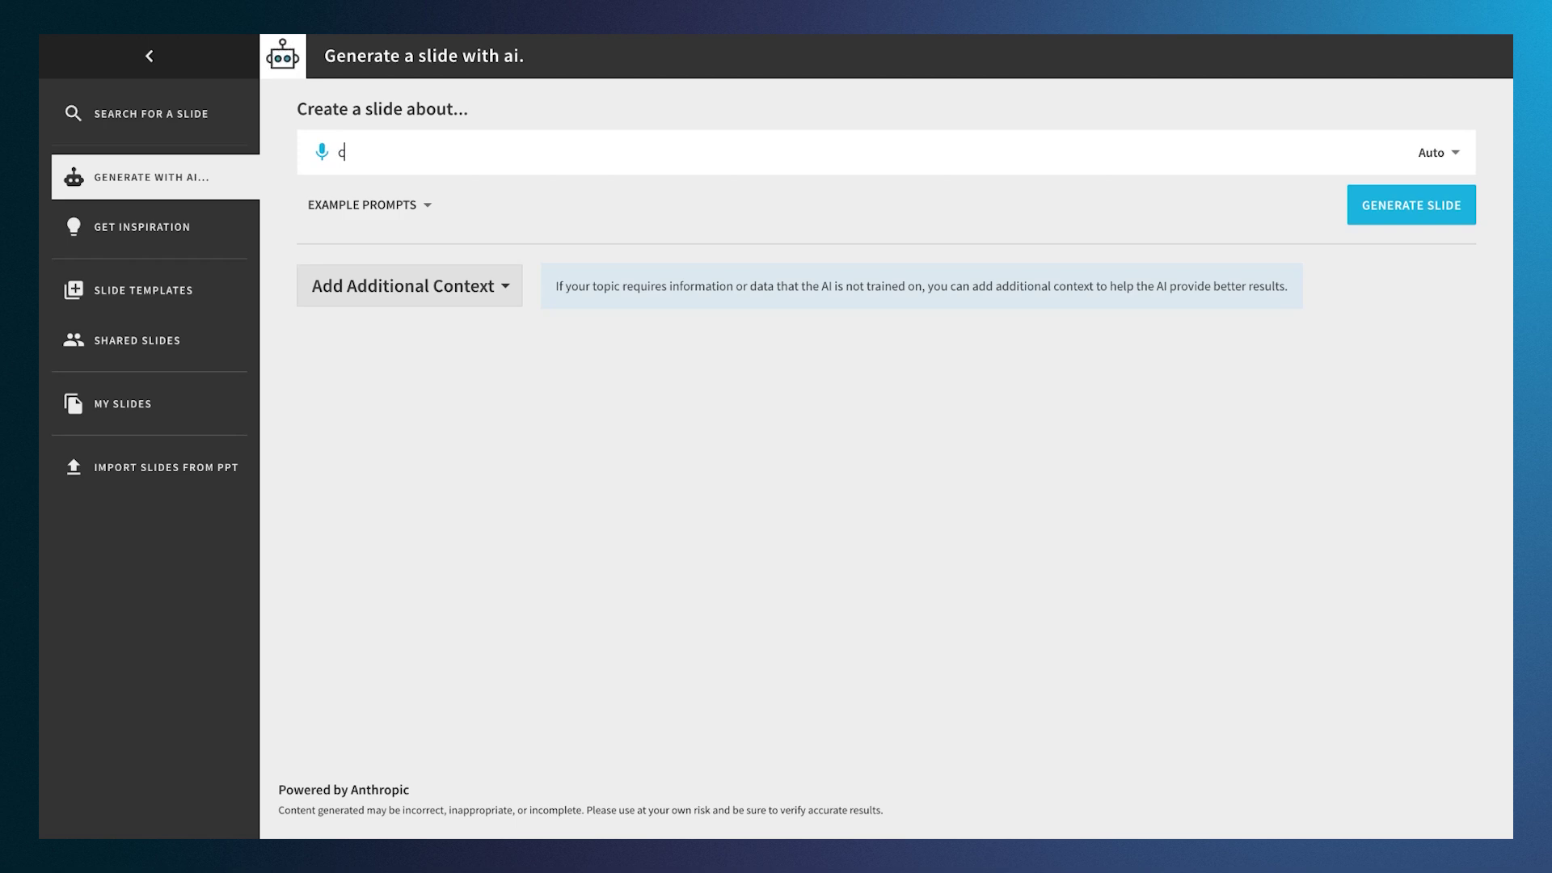
pyautogui.write('reate a slide o')
pyautogui.write('utlining our tim')
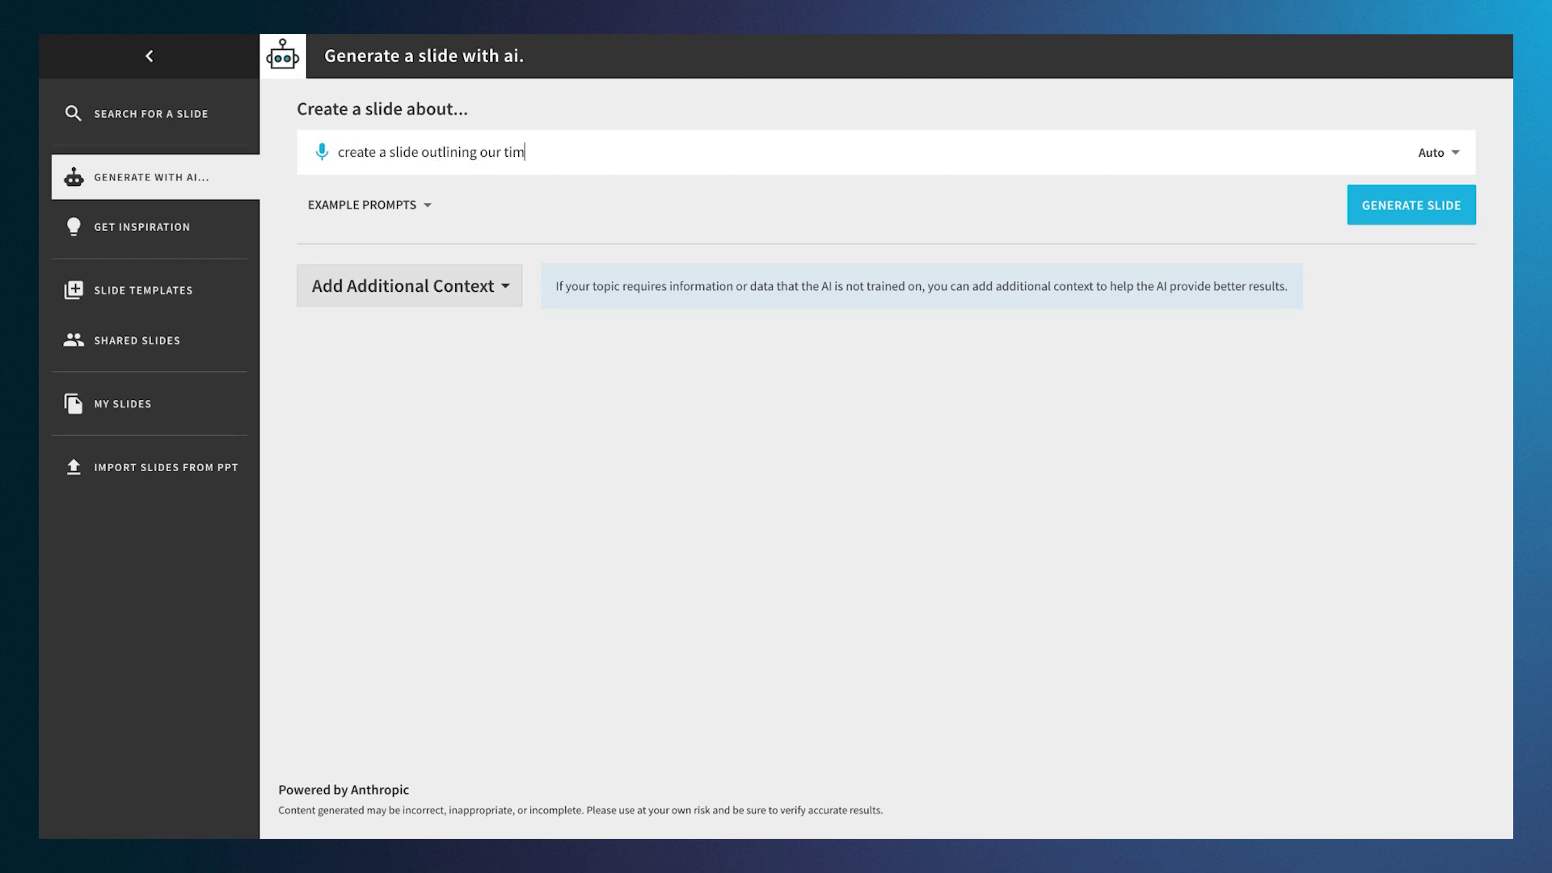
pyautogui.write('eline for the')
pyautogui.write(' coming quarter')
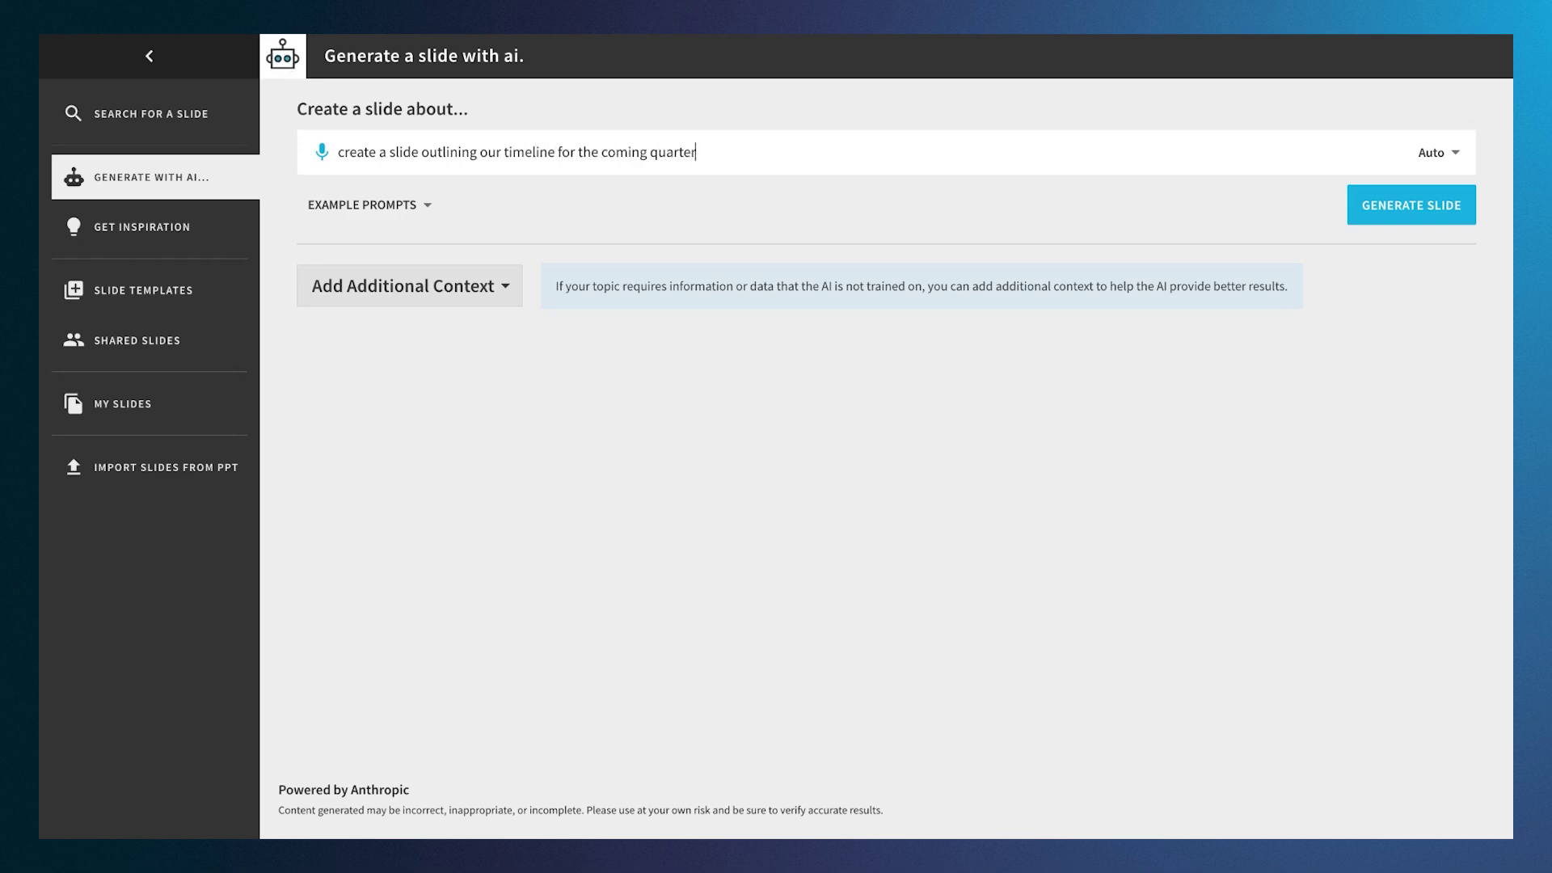
pyautogui.write('s')
# Generate the slide from the prompt about the coming quarter's timeline
pyautogui.click(1442, 216)
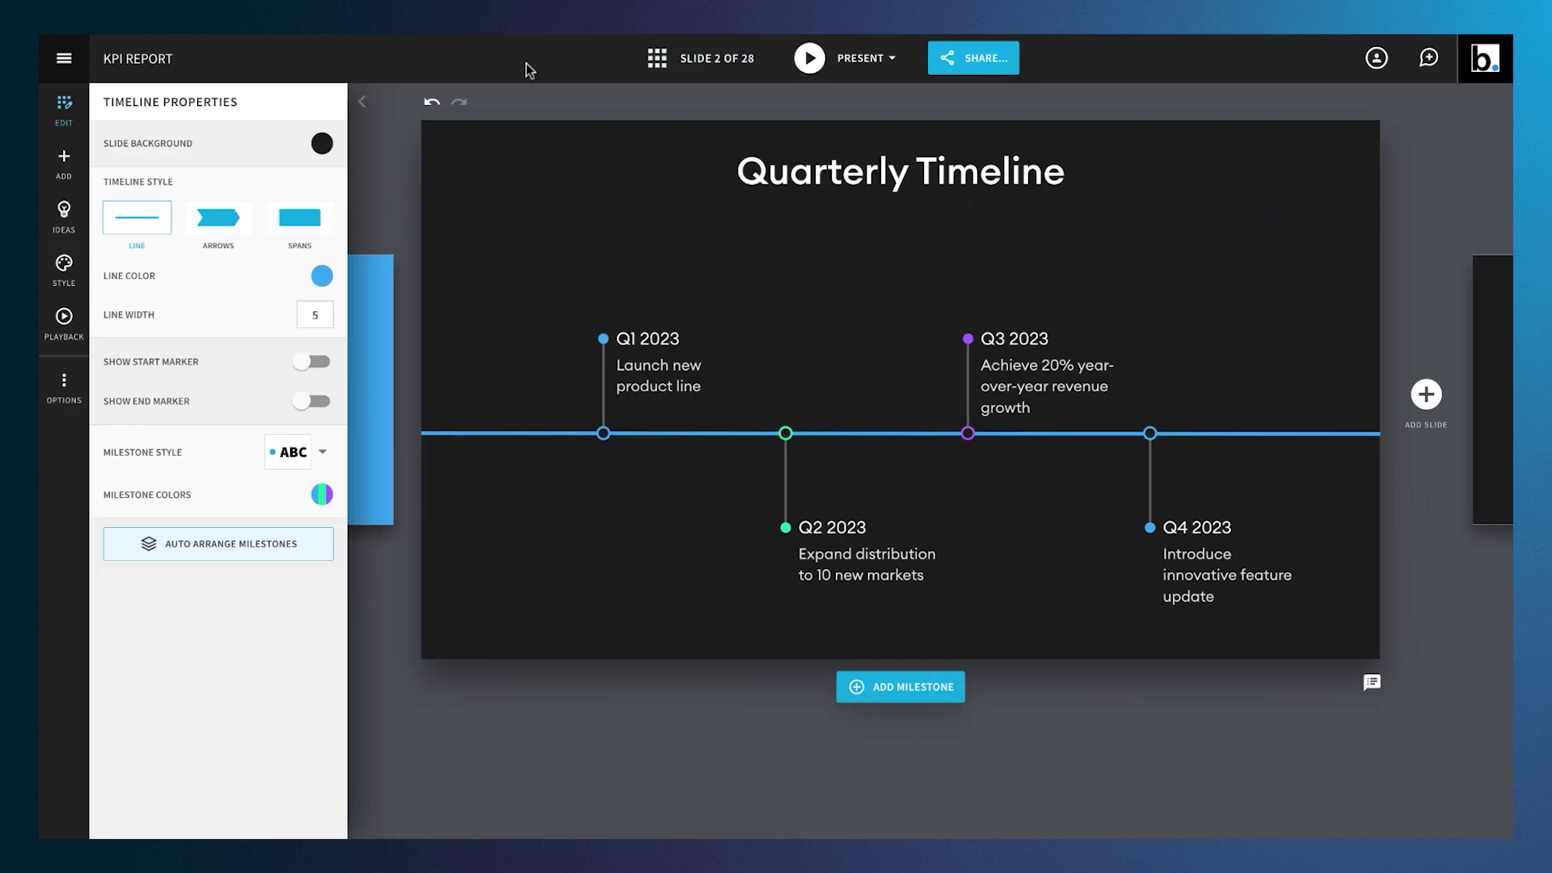
# Give the Quarterly Timeline slide a purple background after trying blue and green
pyautogui.click(325, 143)
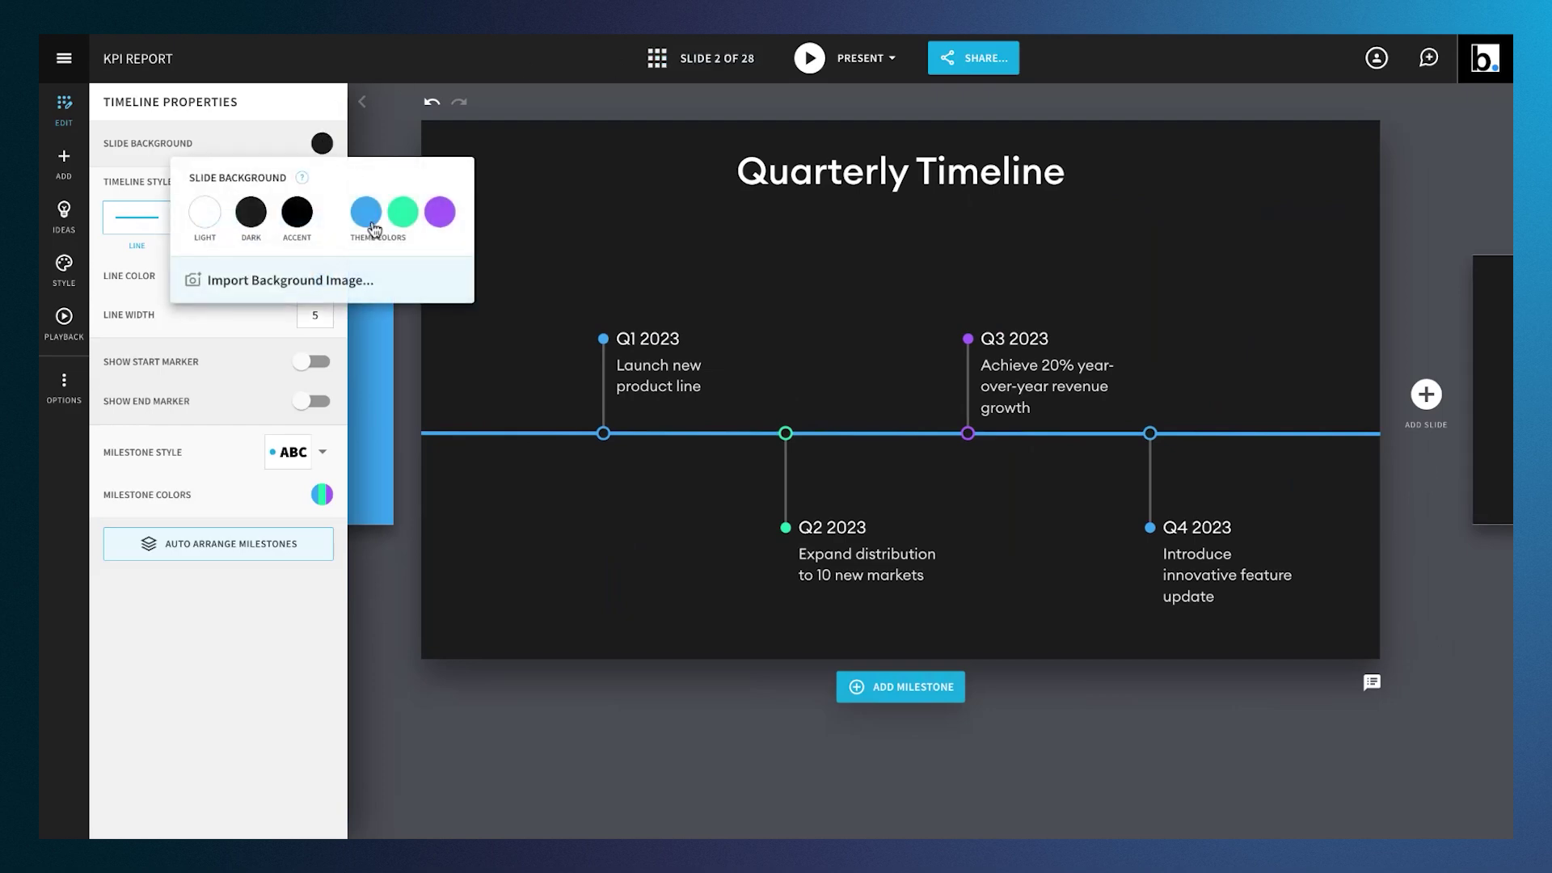
pyautogui.click(367, 212)
pyautogui.click(323, 146)
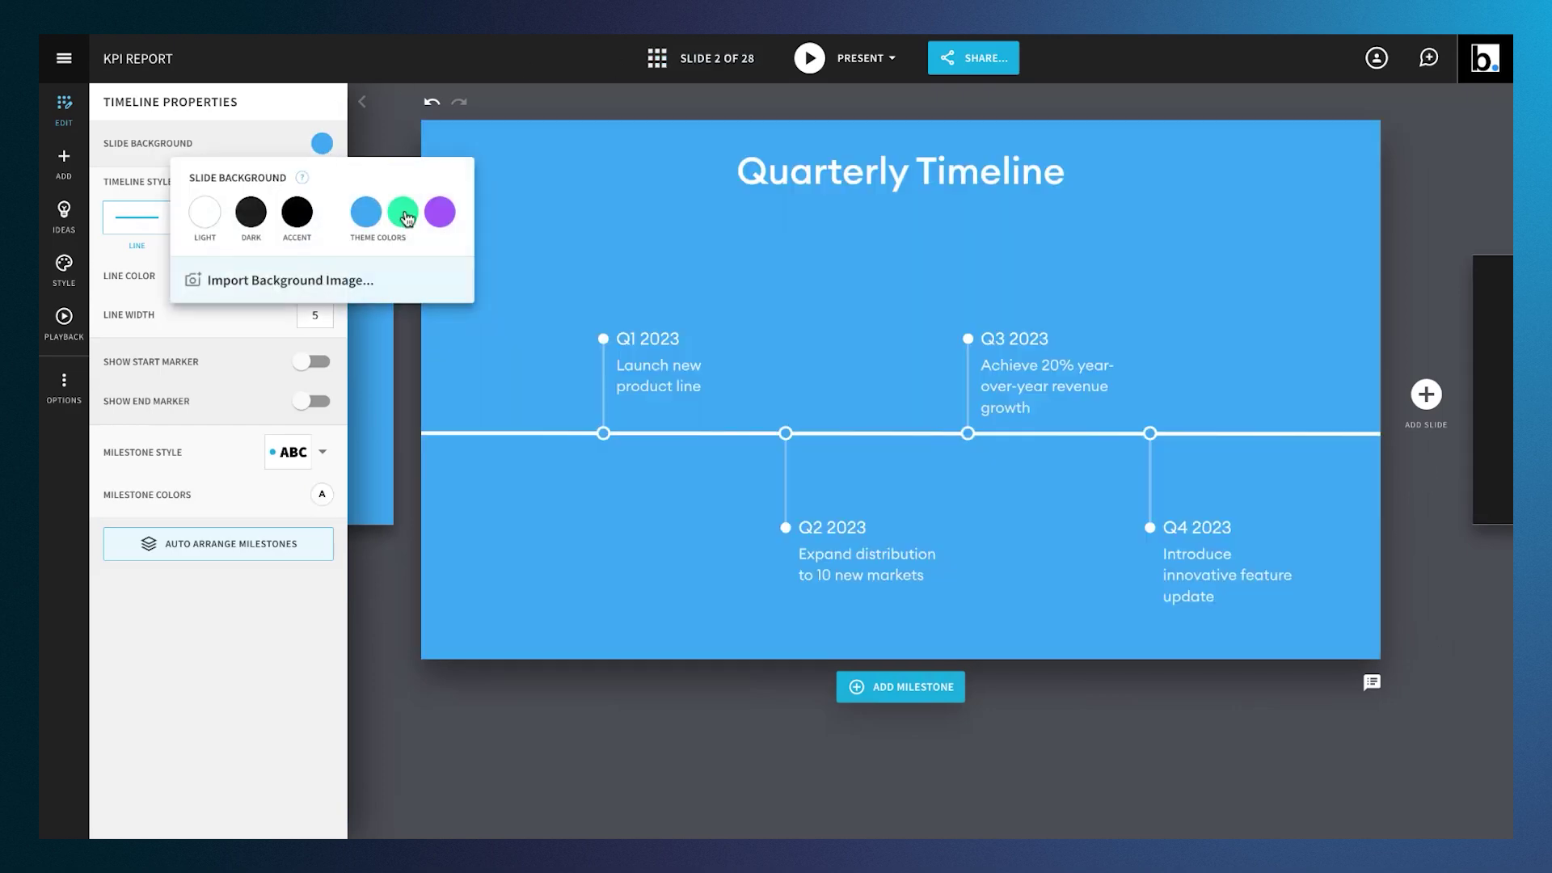
pyautogui.click(402, 213)
pyautogui.click(322, 145)
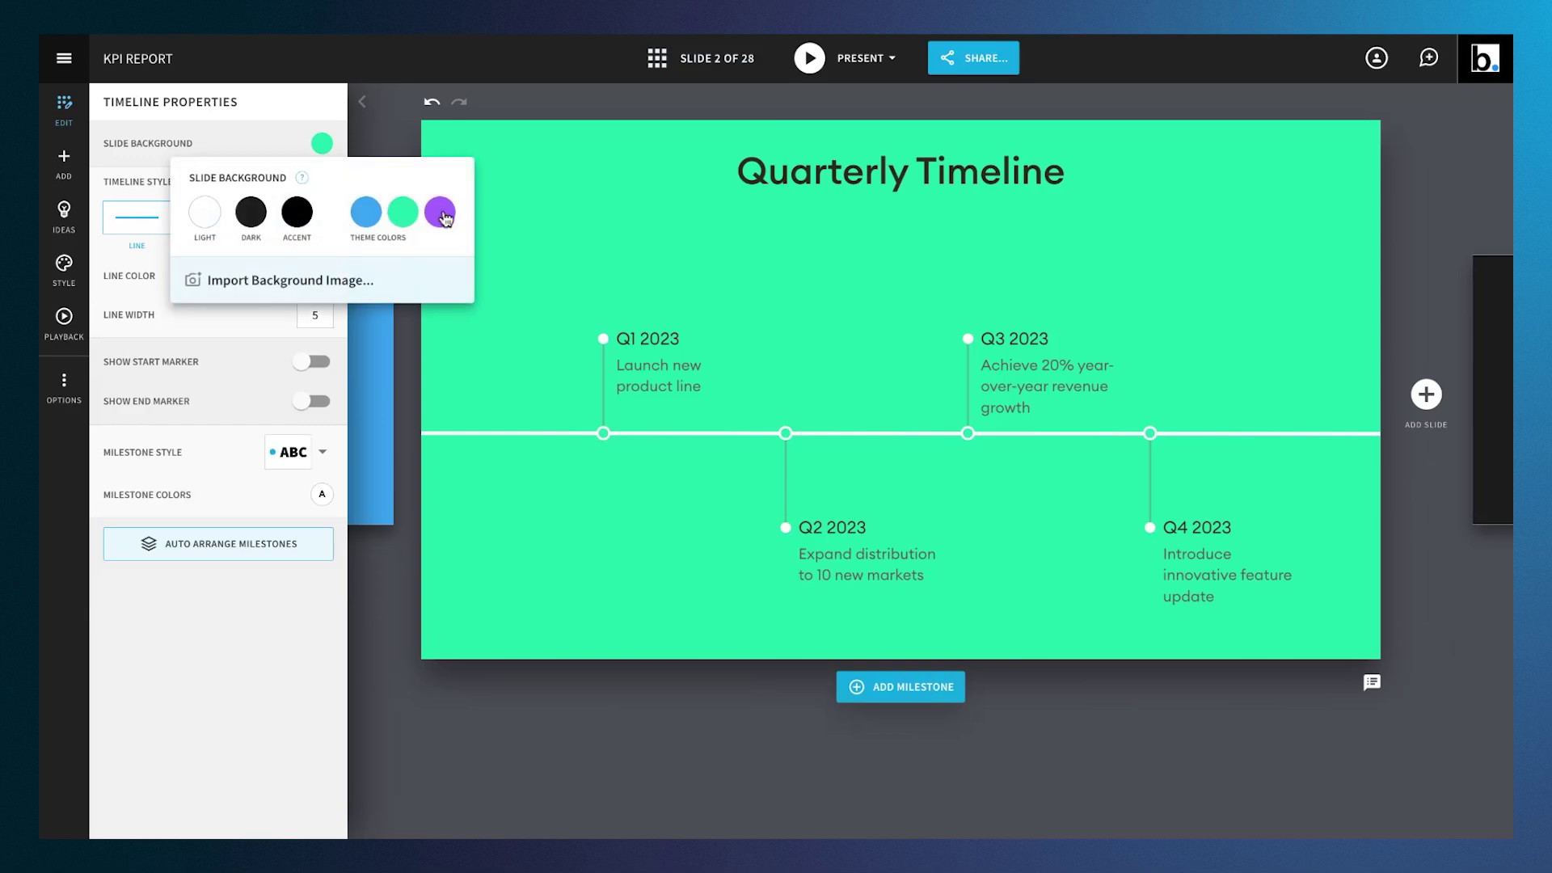
pyautogui.click(439, 213)
# Try Arrows and Spans timeline styles, then settle on the plain Line style
pyautogui.click(219, 232)
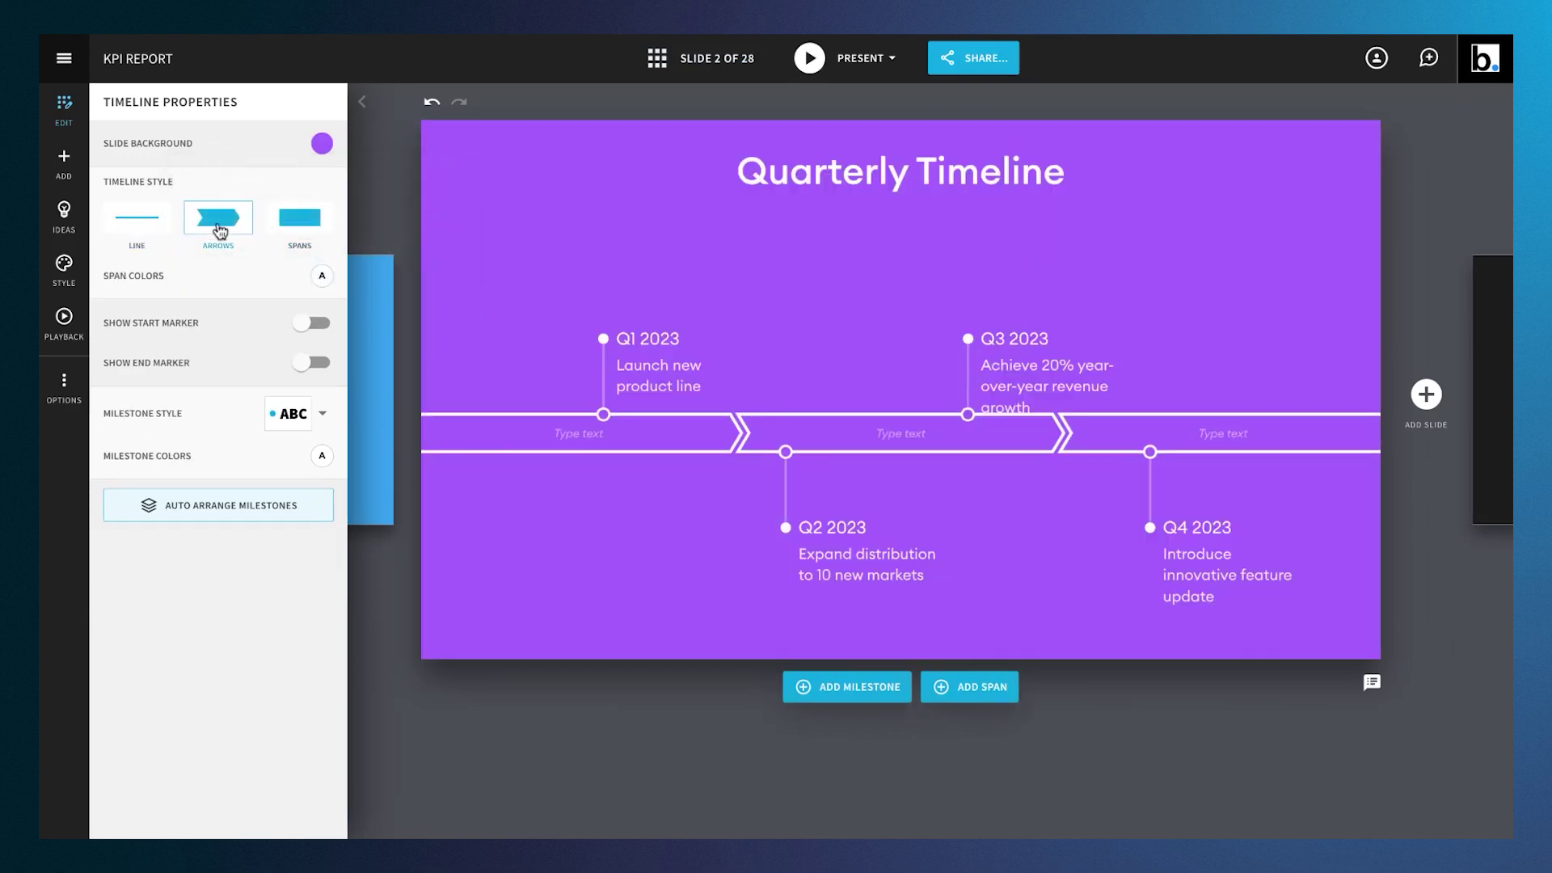
pyautogui.click(294, 229)
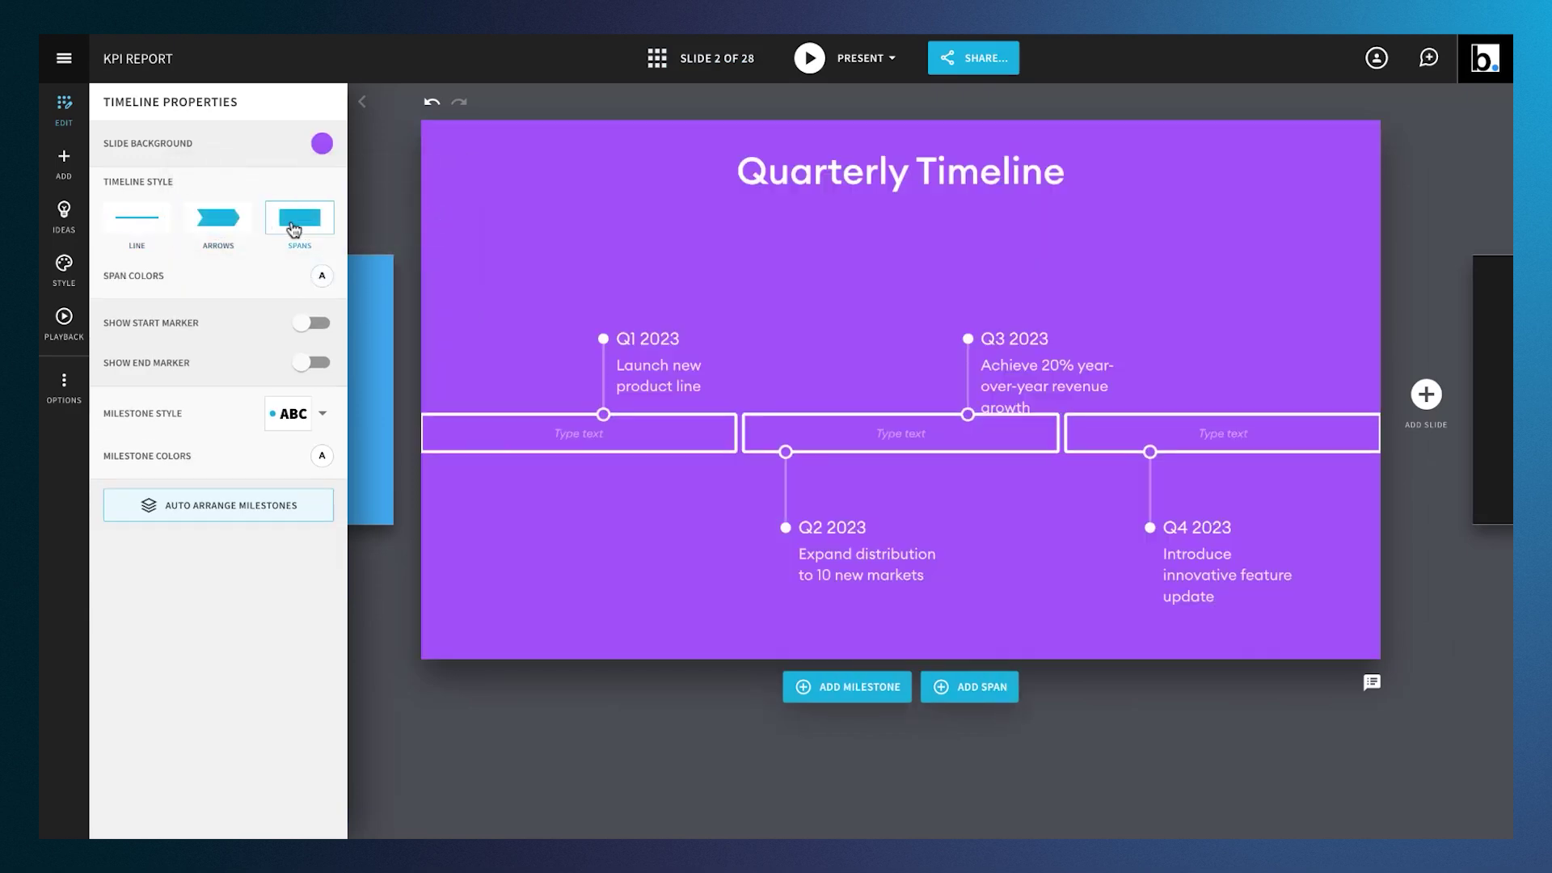
pyautogui.click(151, 228)
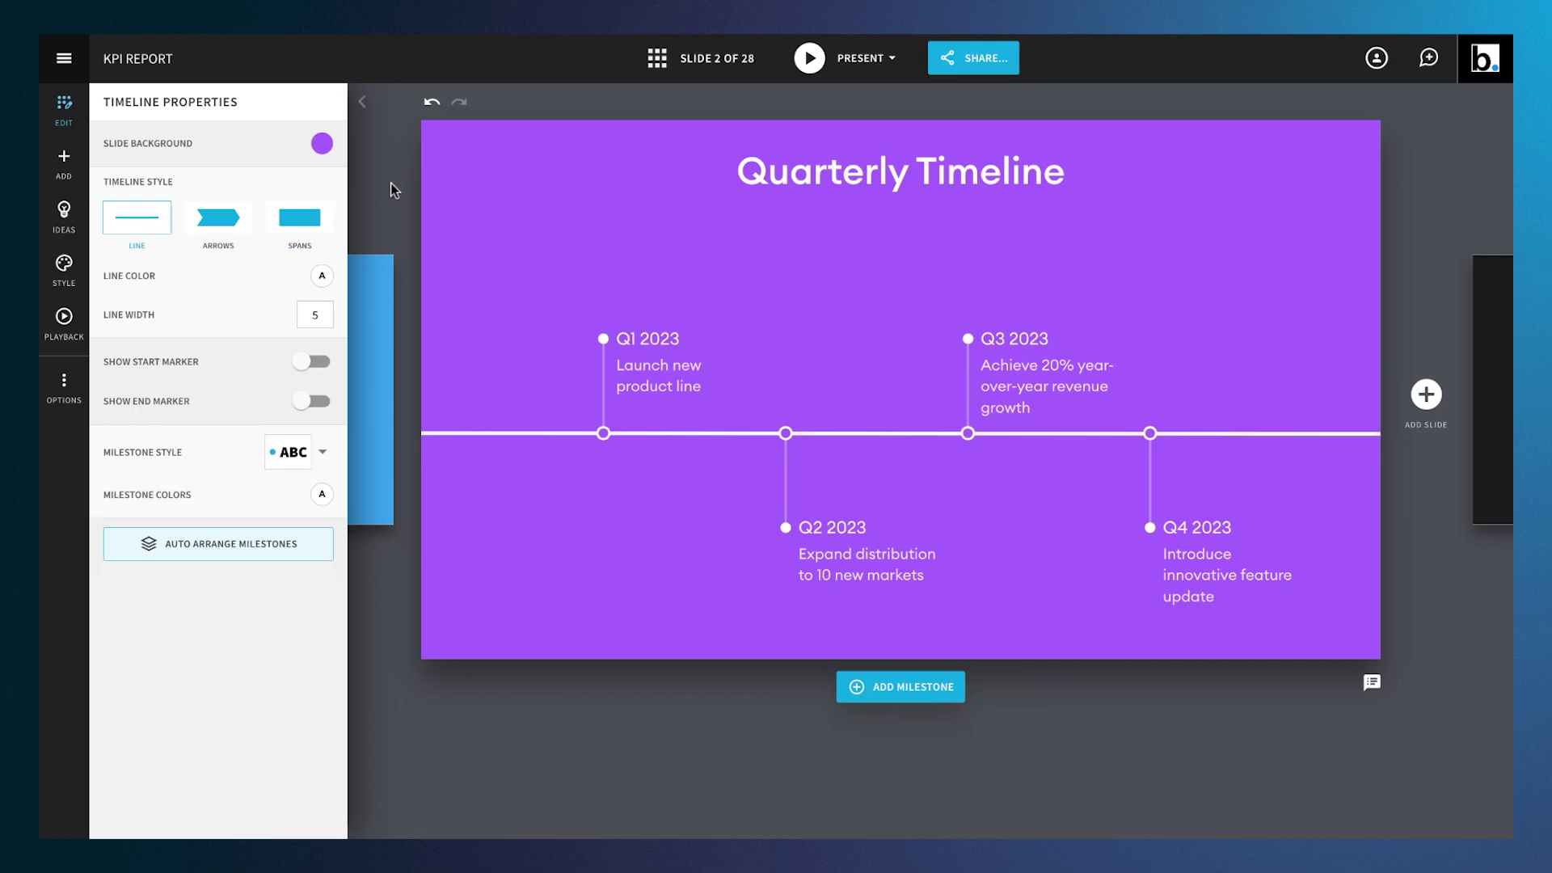